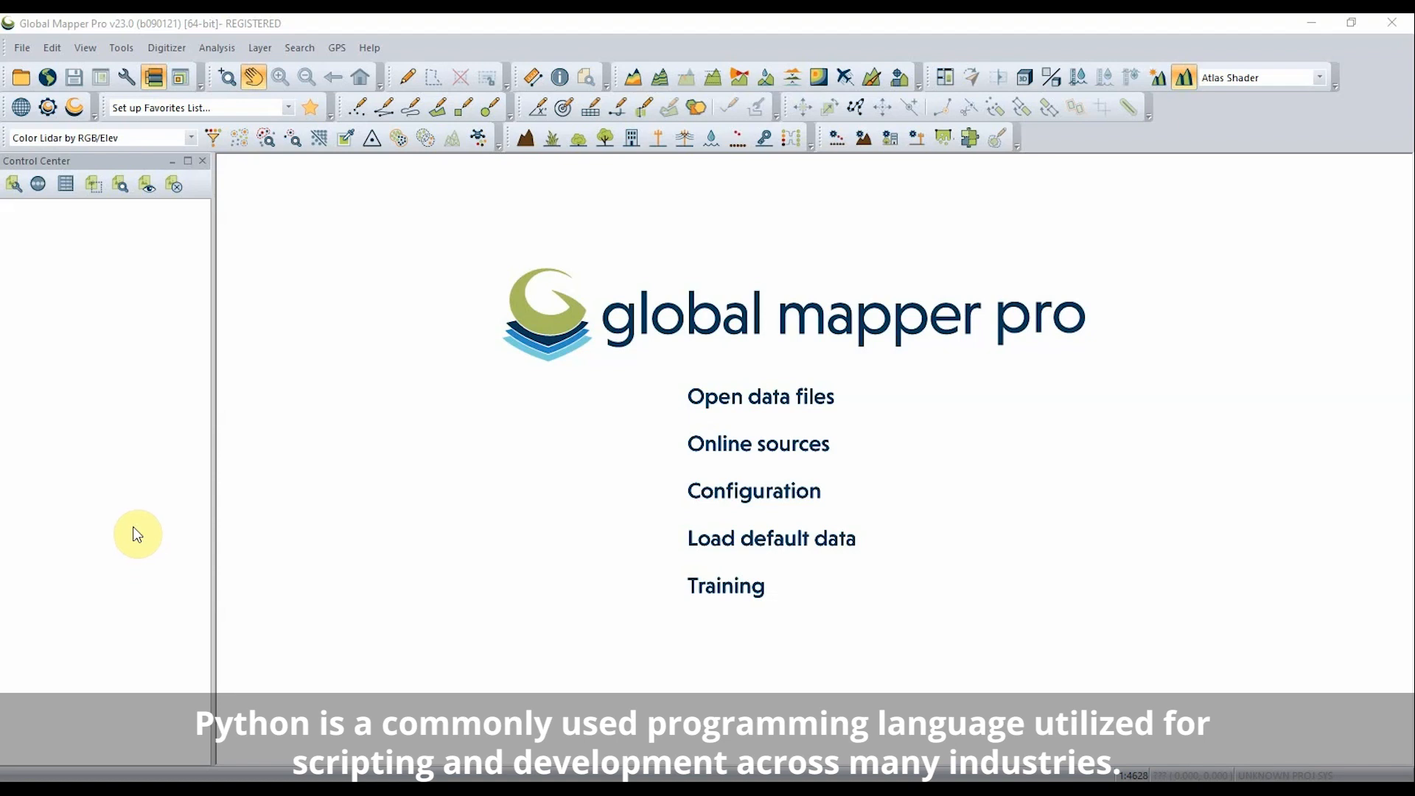
Launch the script editor from the File menu and set its language to Python.
click(22, 48)
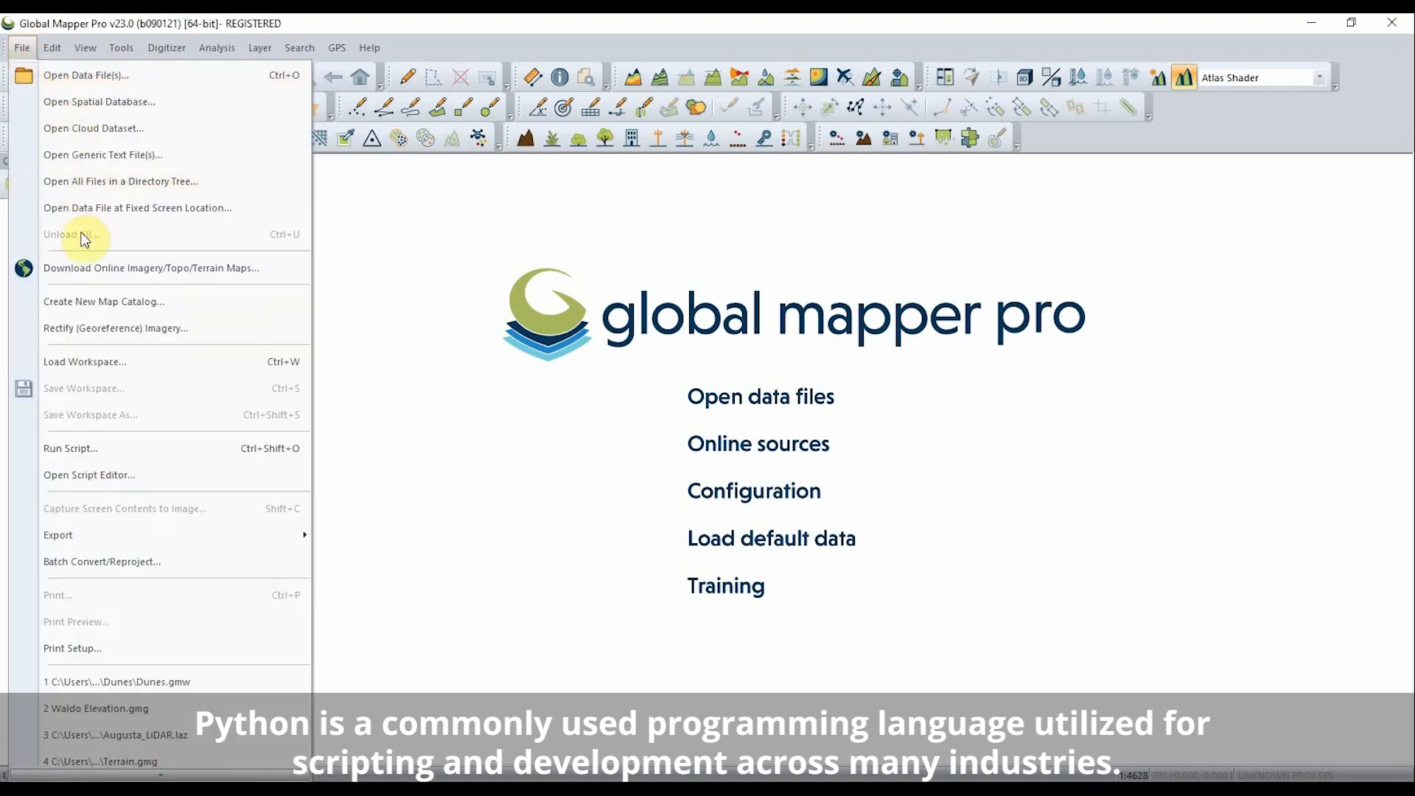
click(164, 481)
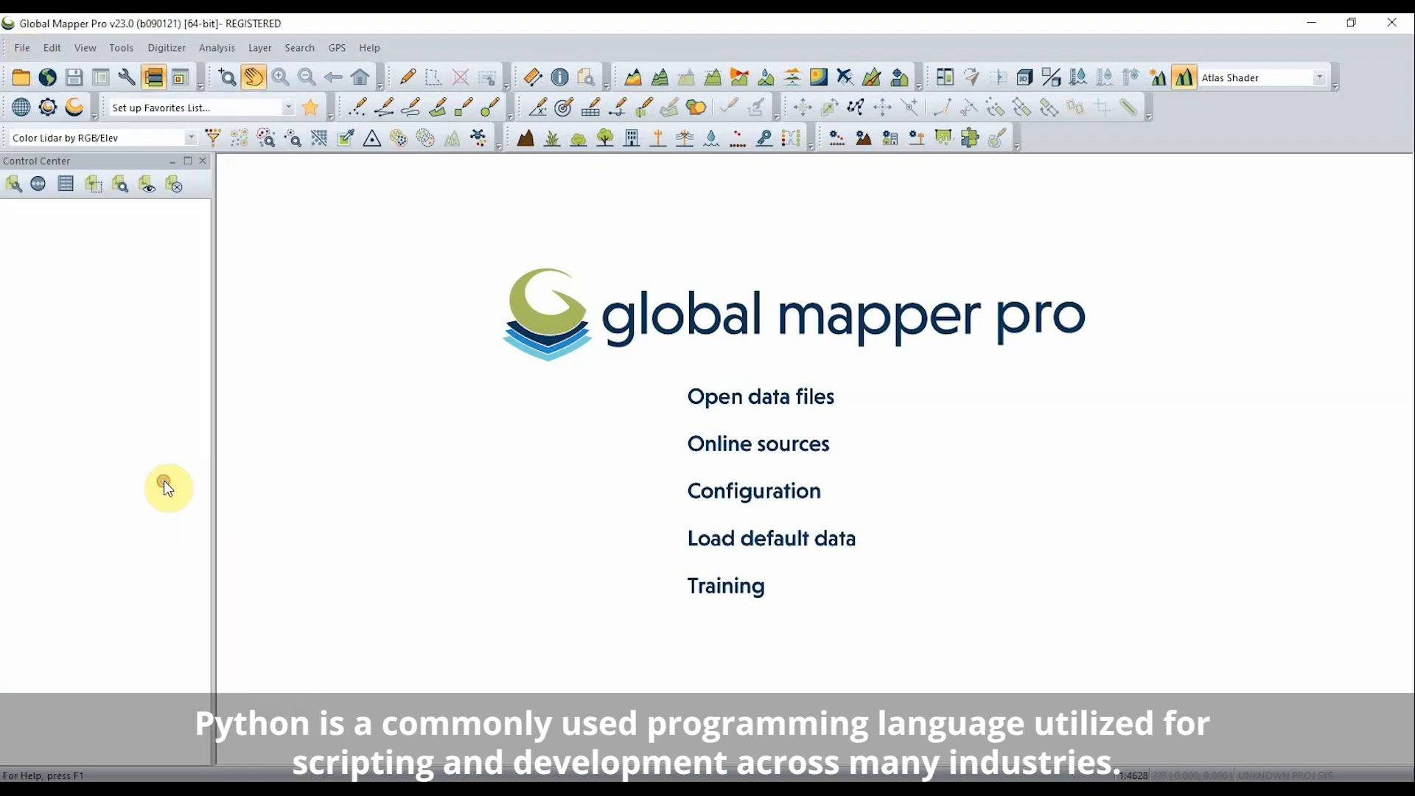
click(528, 103)
mouse_move(567, 233)
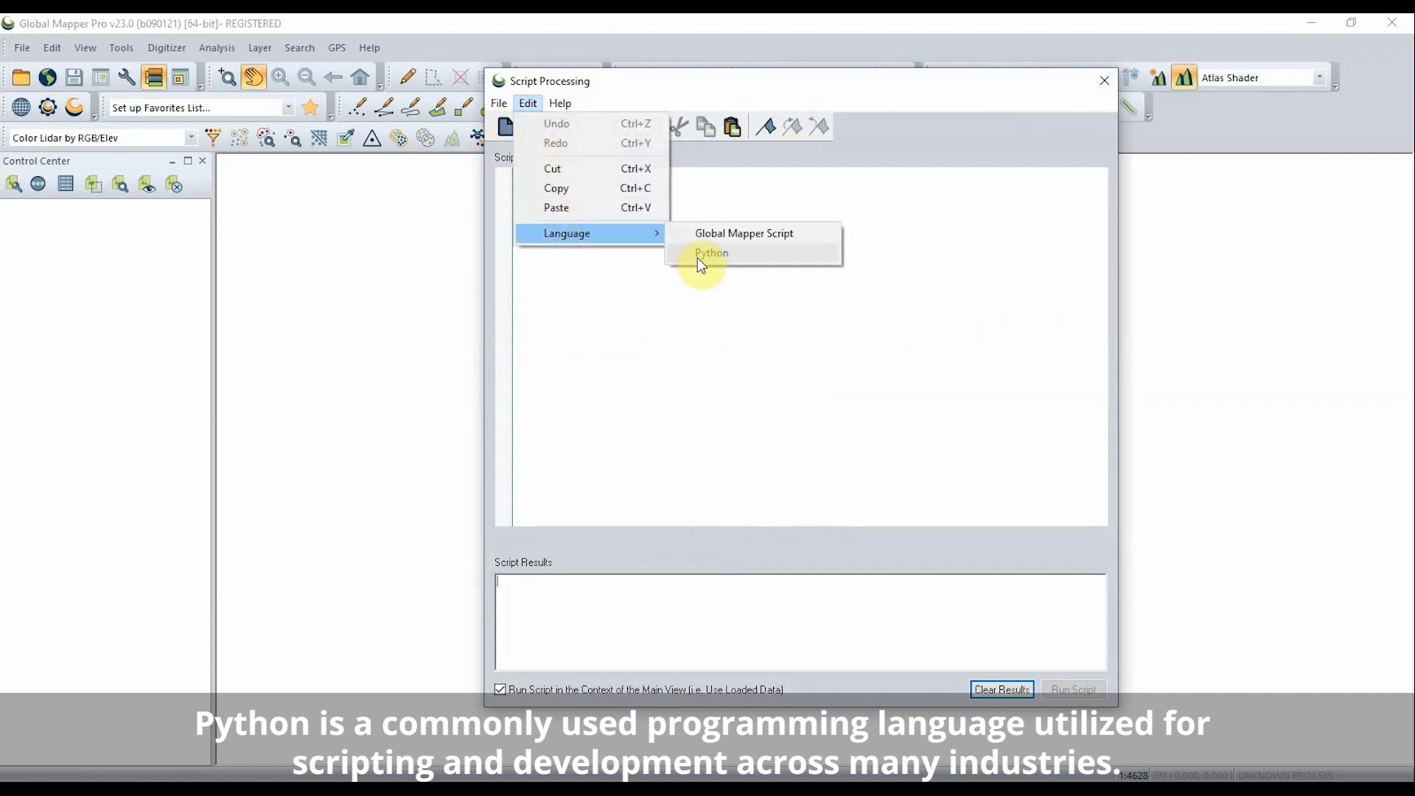
click(698, 256)
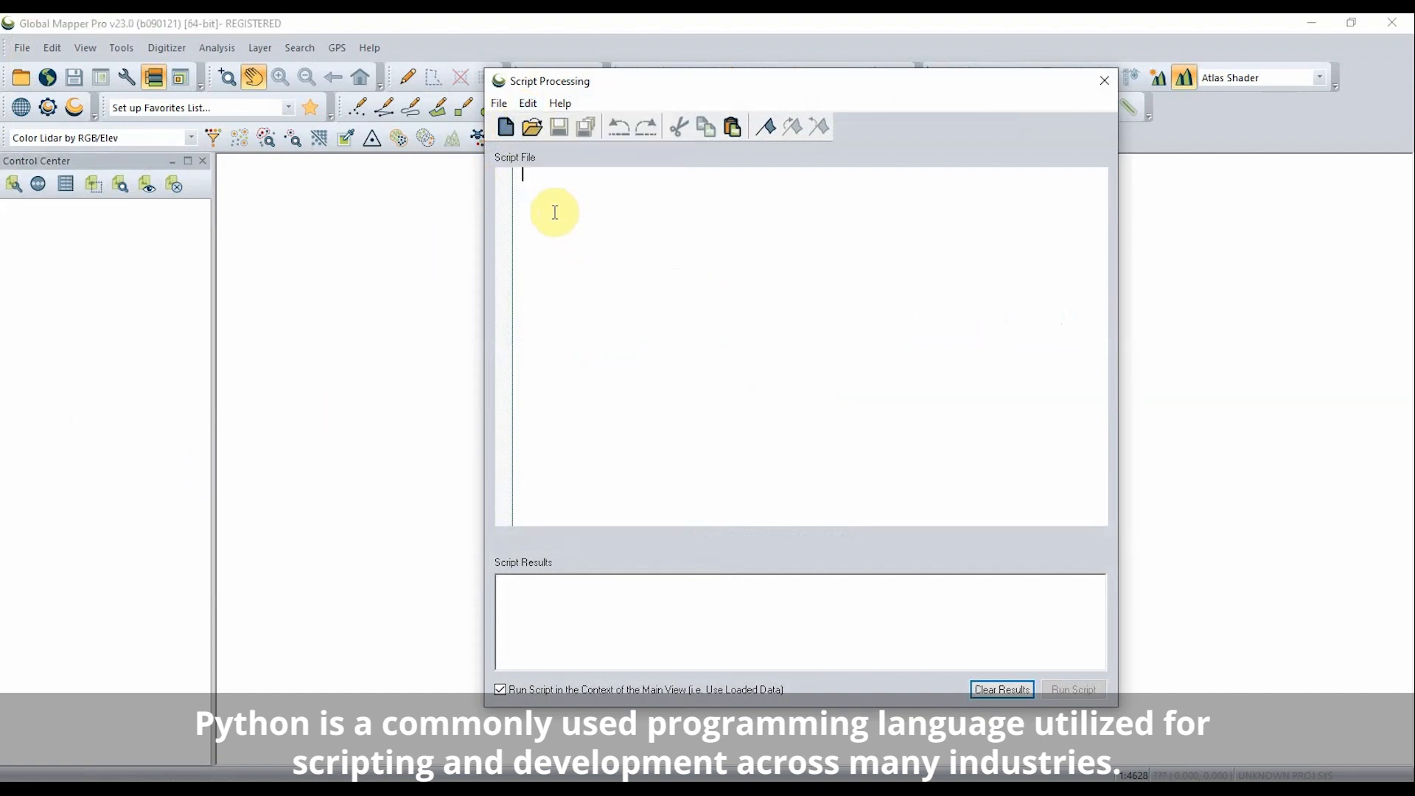
Load Watershed_Script.py from the TestScript folder into the editor.
click(532, 127)
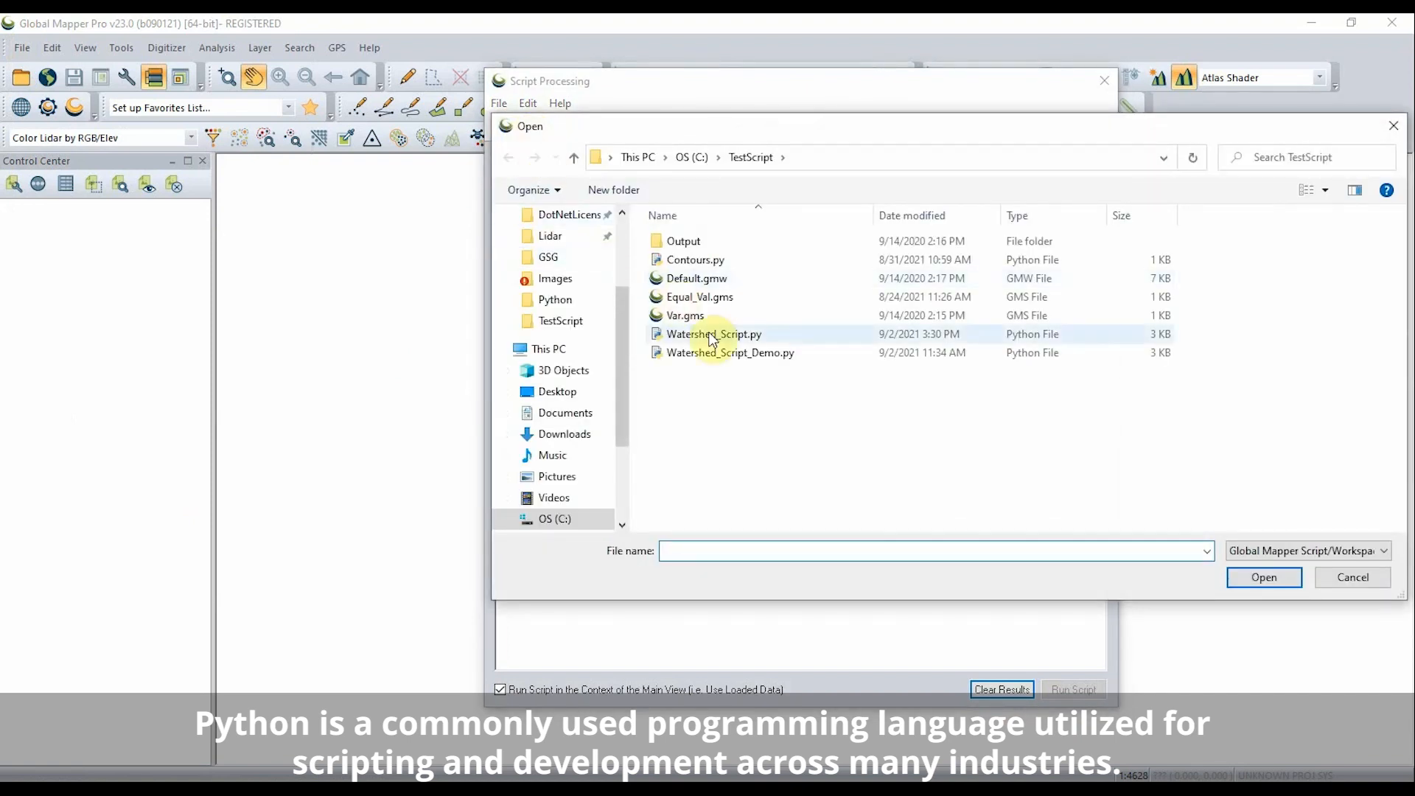
click(714, 334)
click(1264, 577)
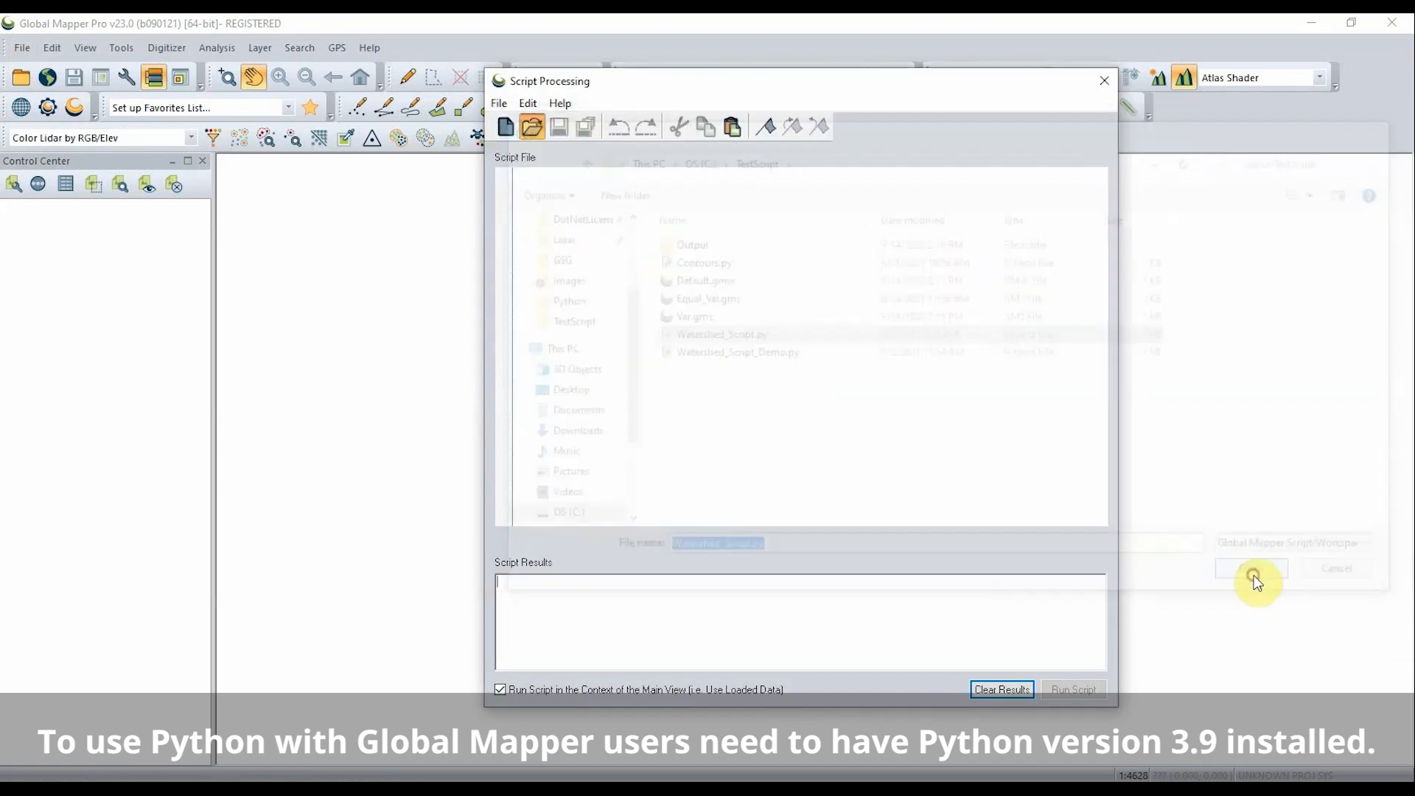
scroll(824, 429, down, 2)
scroll(825, 430, down, 3)
scroll(827, 426, down, 3)
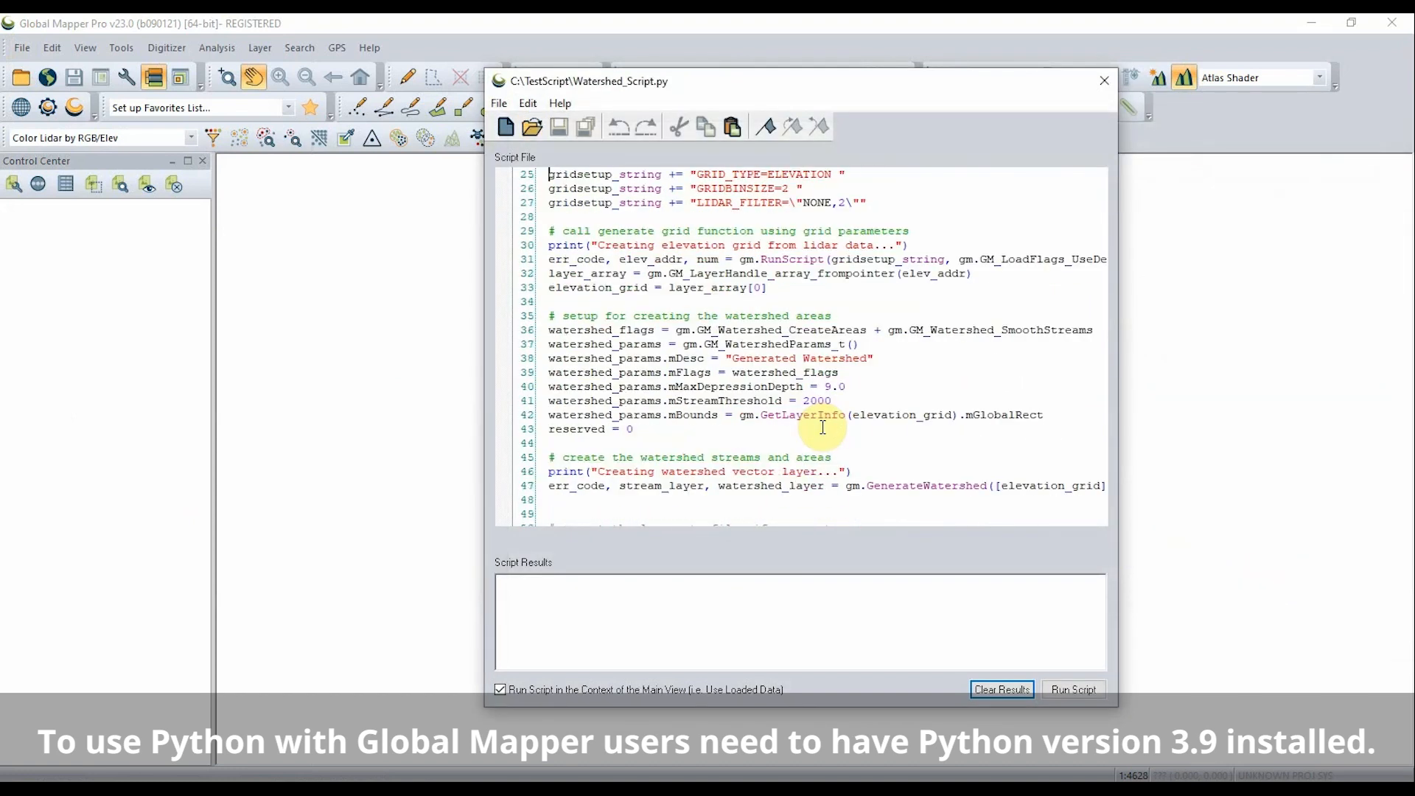
scroll(827, 425, down, 3)
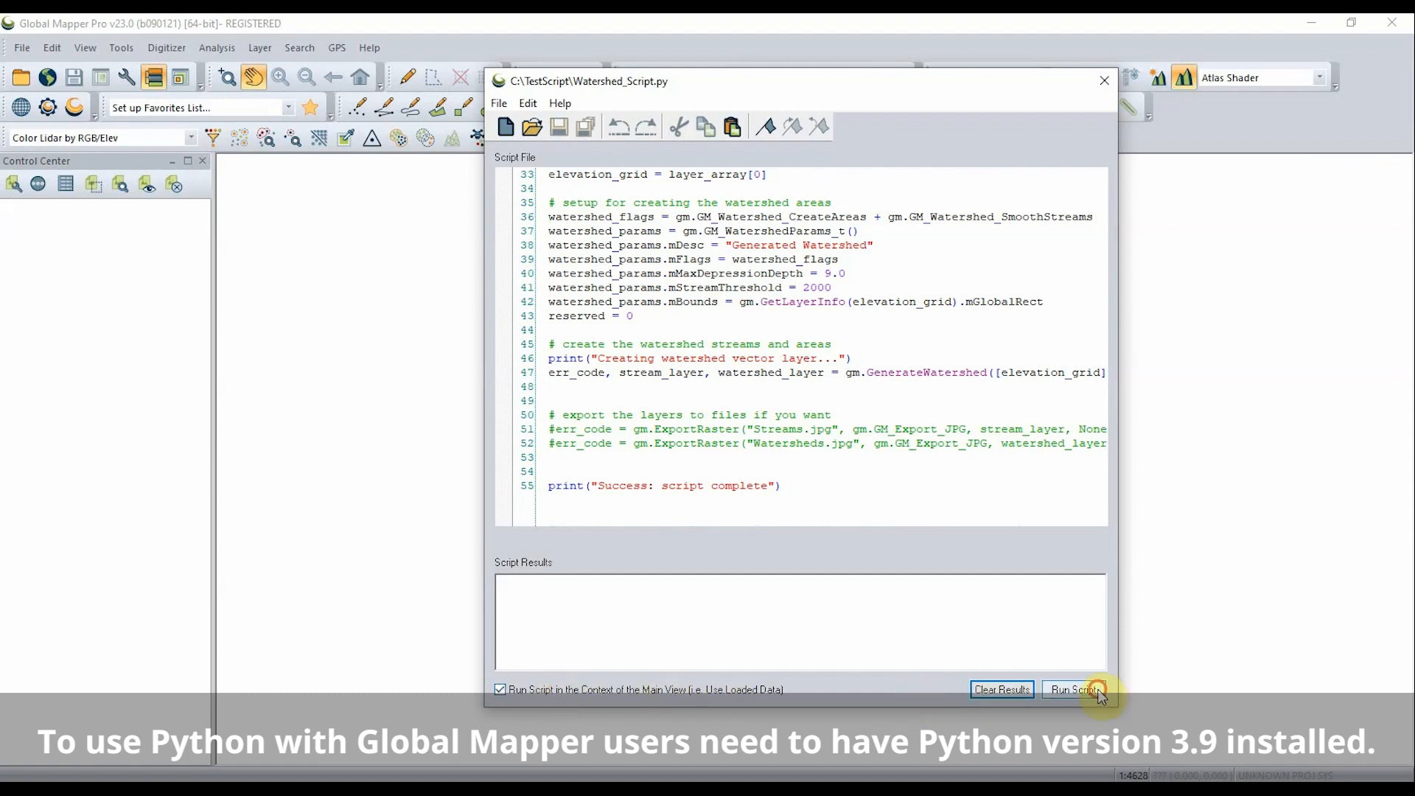
Run the script with LiDAR_Sample.laz from the Lidar folder as its input.
click(1073, 688)
click(550, 235)
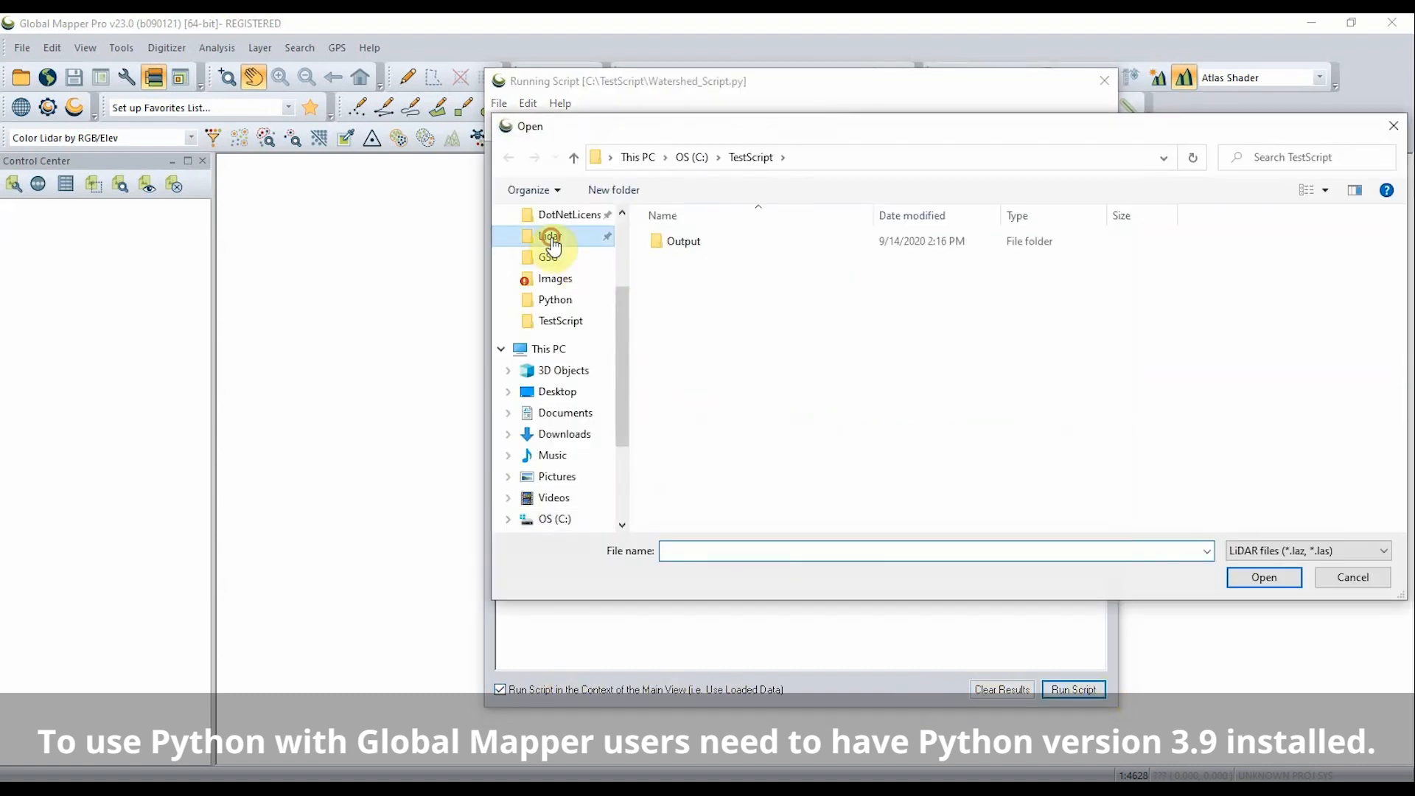
click(702, 373)
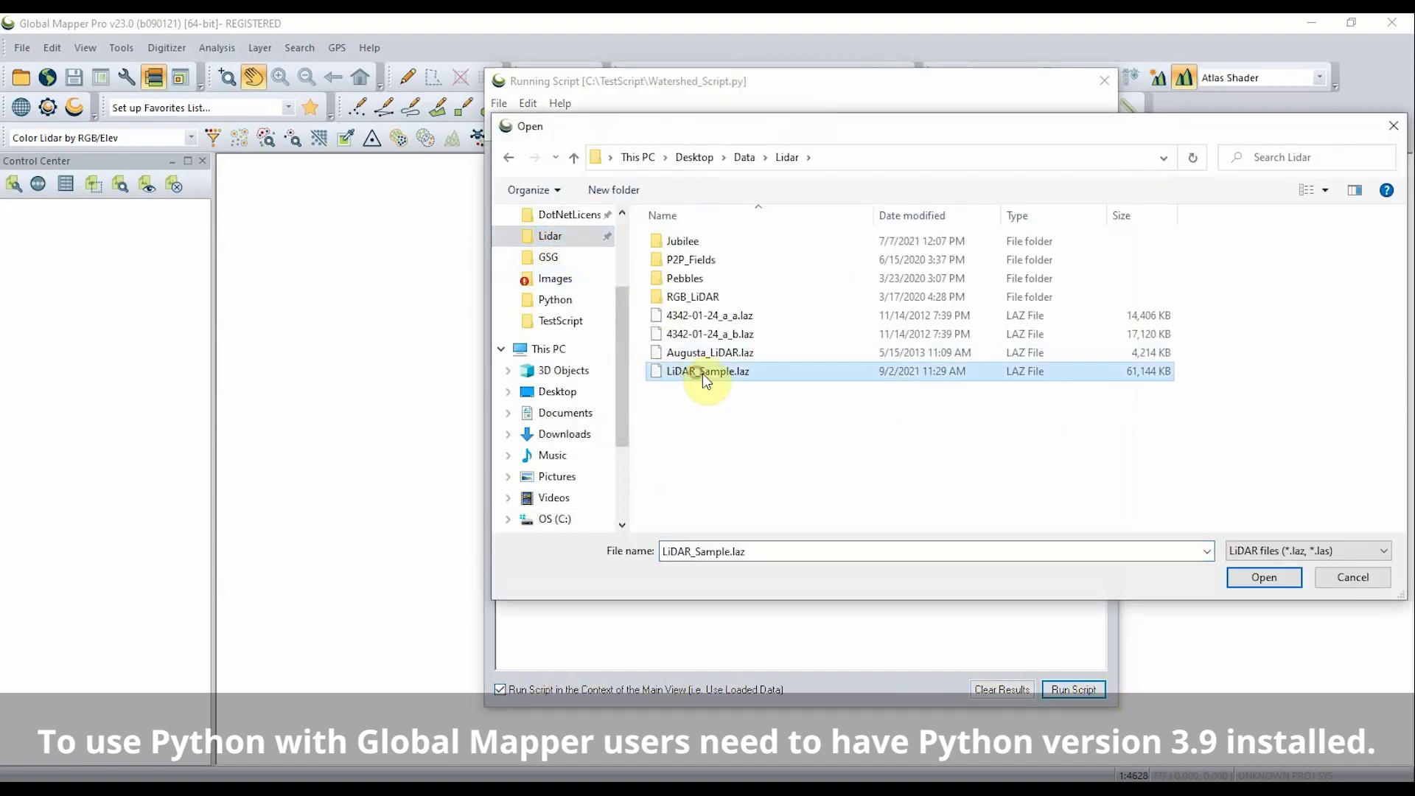
click(1264, 578)
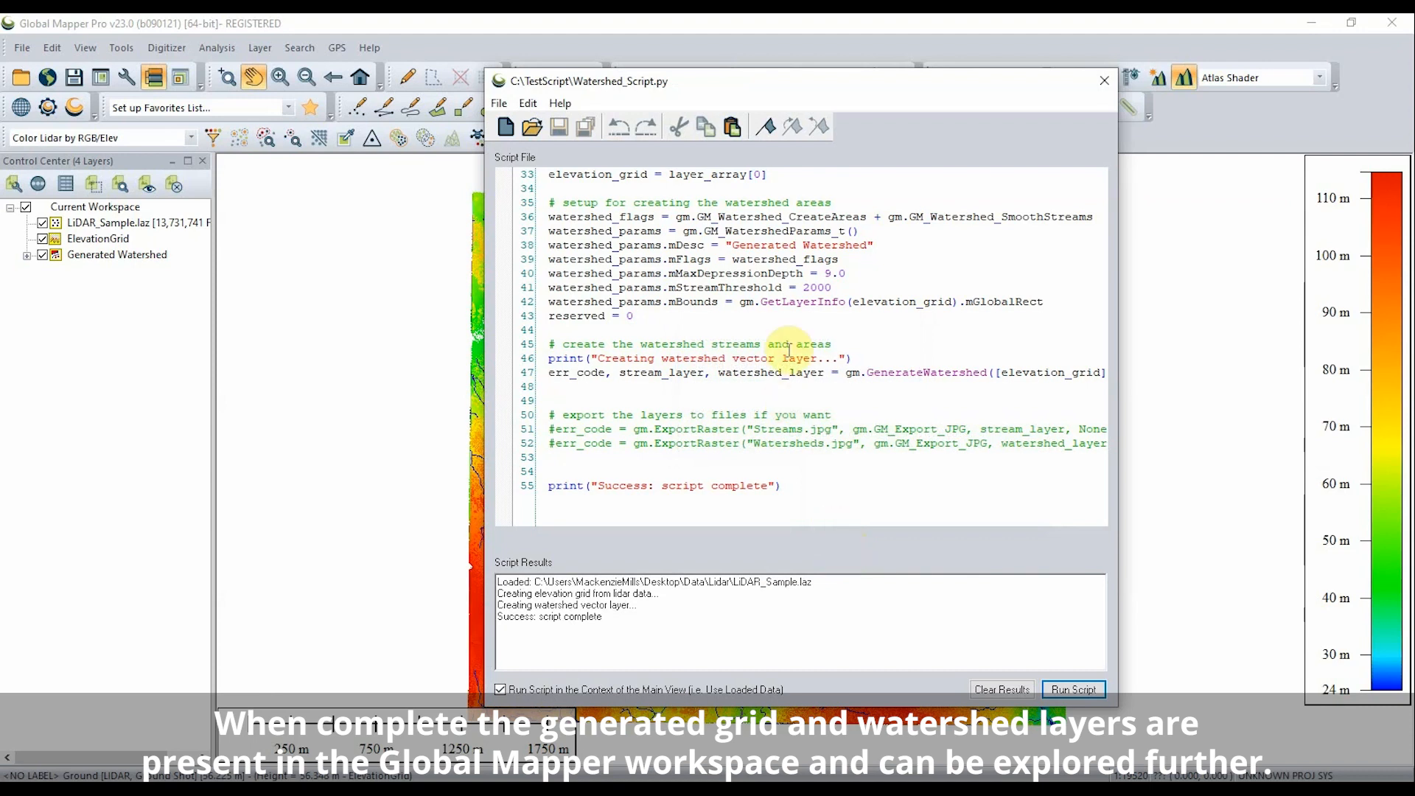
Move the script window aside and hide the LiDAR points and watersheds to reveal the elevation grid.
drag(636, 78, 1041, 60)
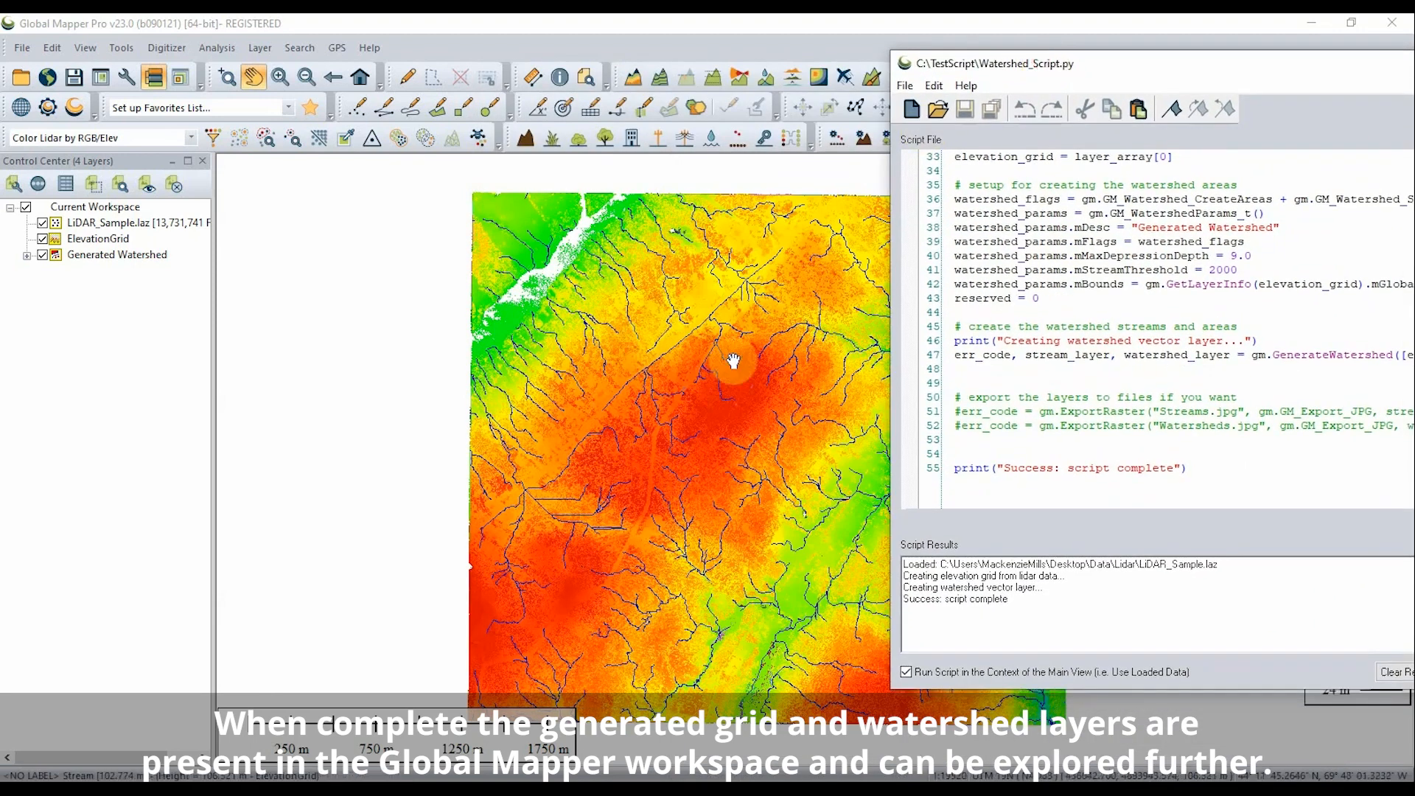
drag(732, 360, 543, 342)
click(43, 223)
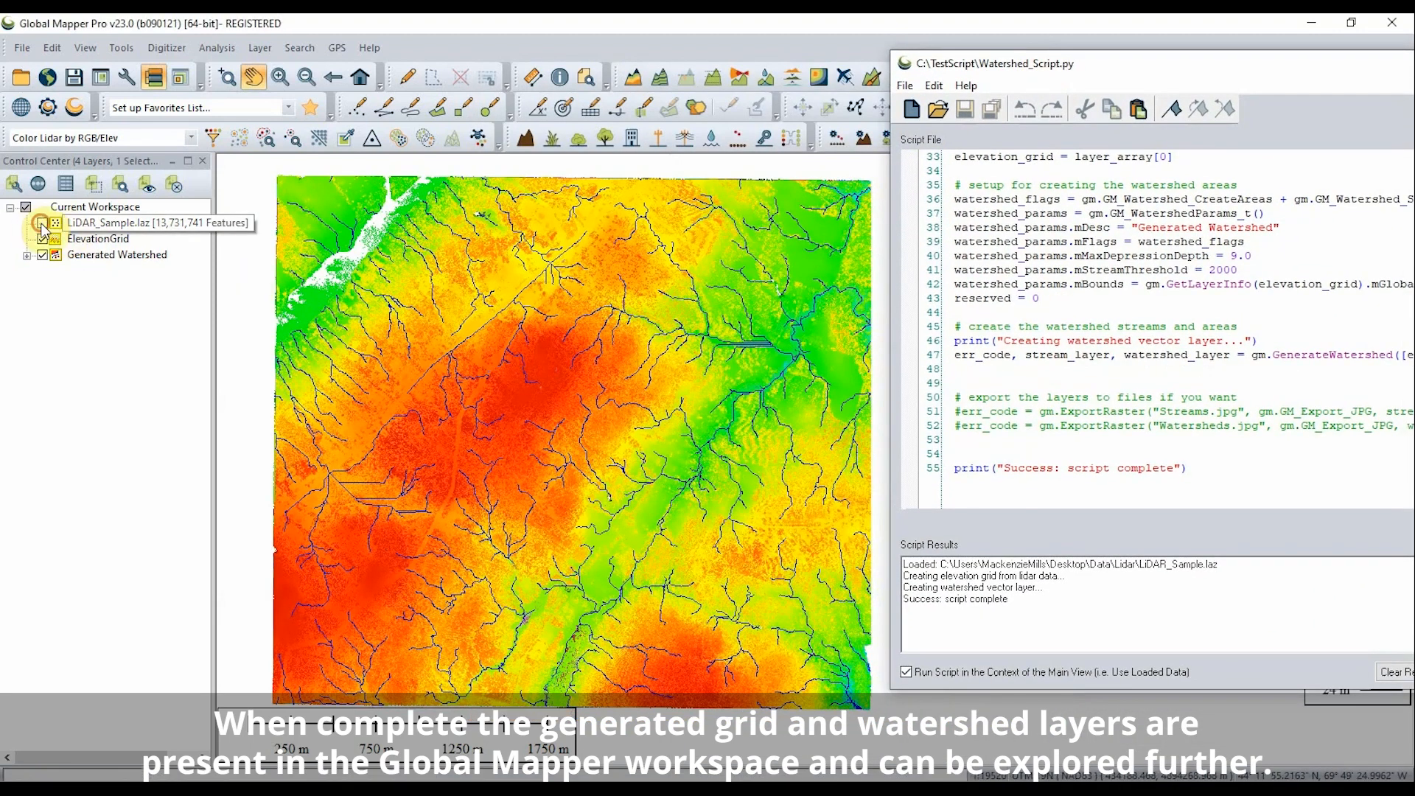
click(42, 255)
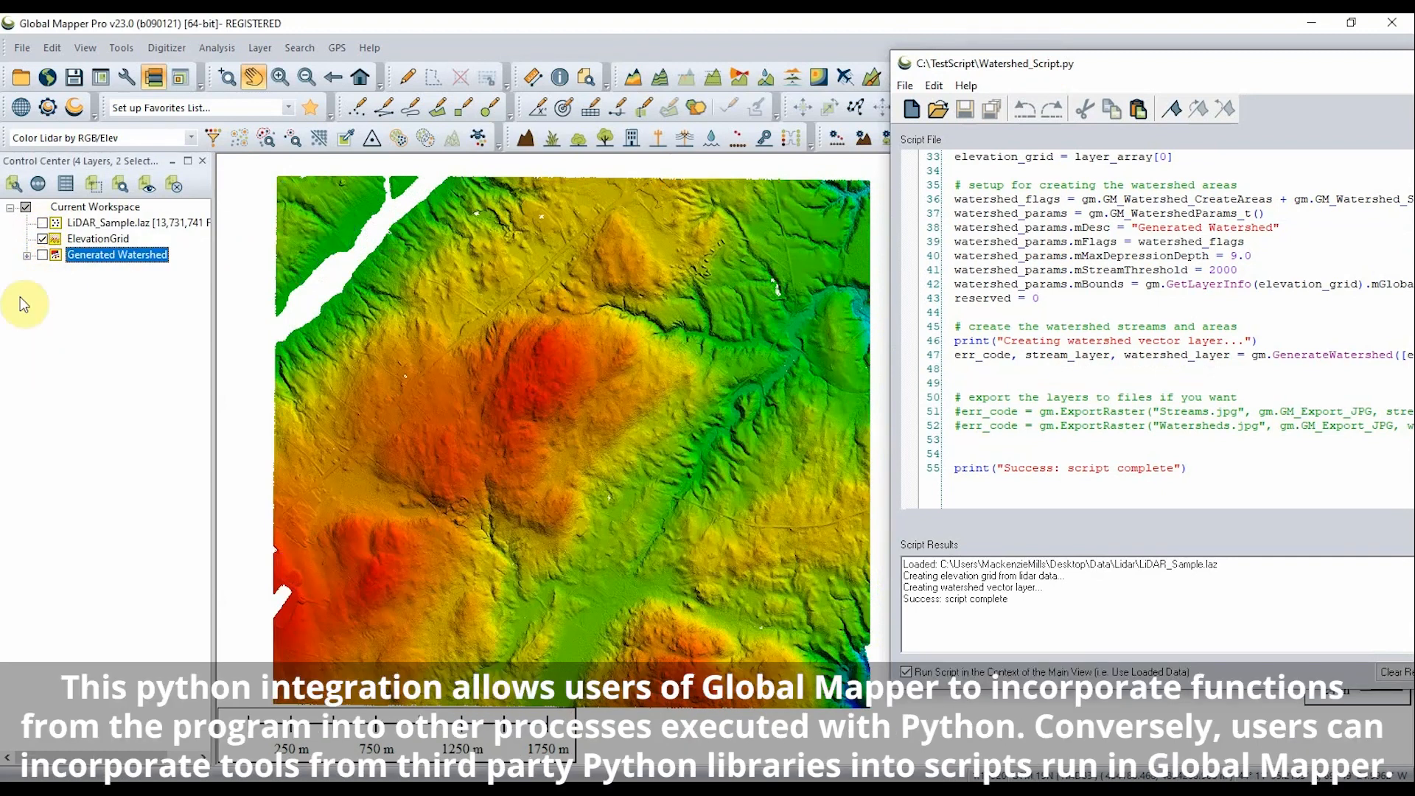
Show the Generated Watershed areas and streams and pan across the coloured catchments.
click(25, 255)
click(44, 257)
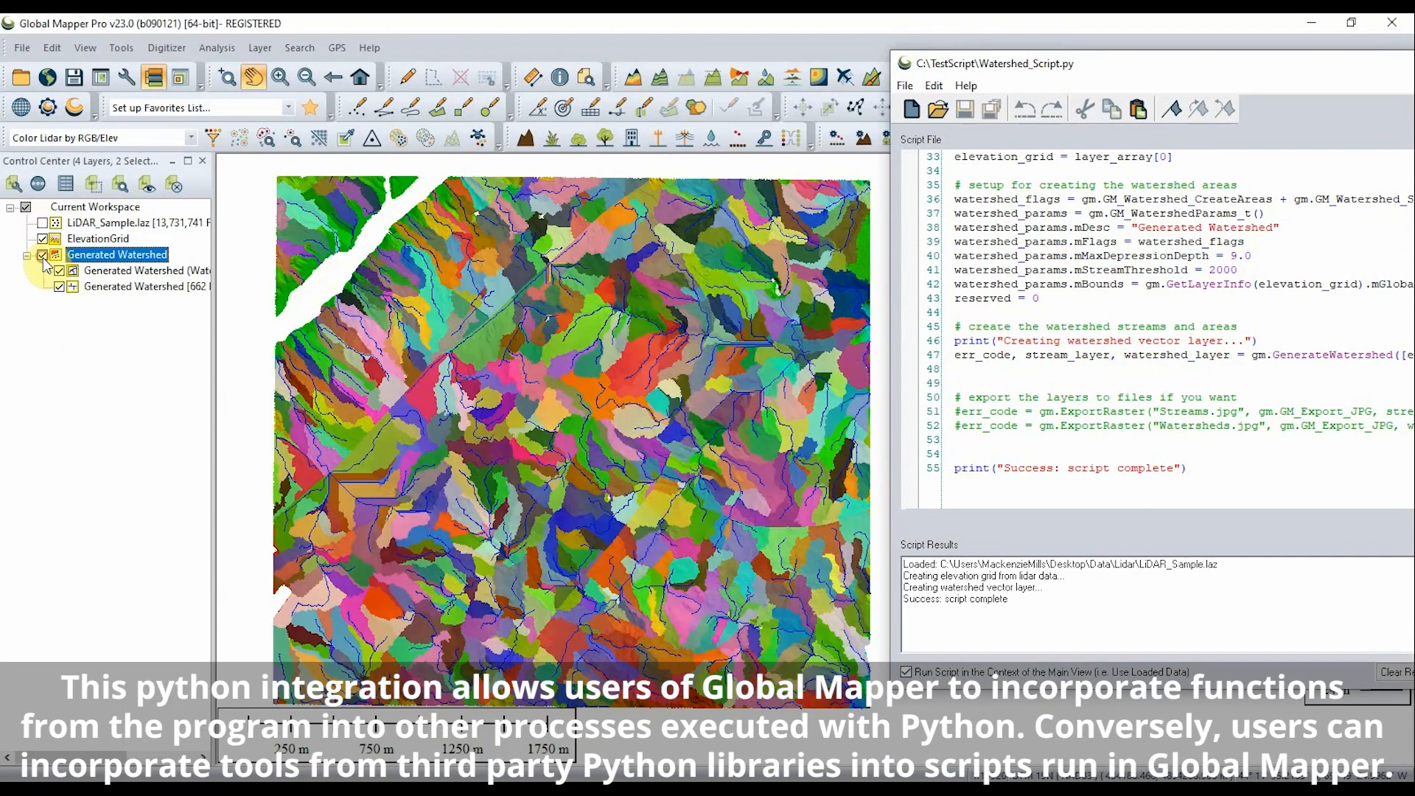
scroll(378, 382, up, 2)
drag(378, 381, 503, 339)
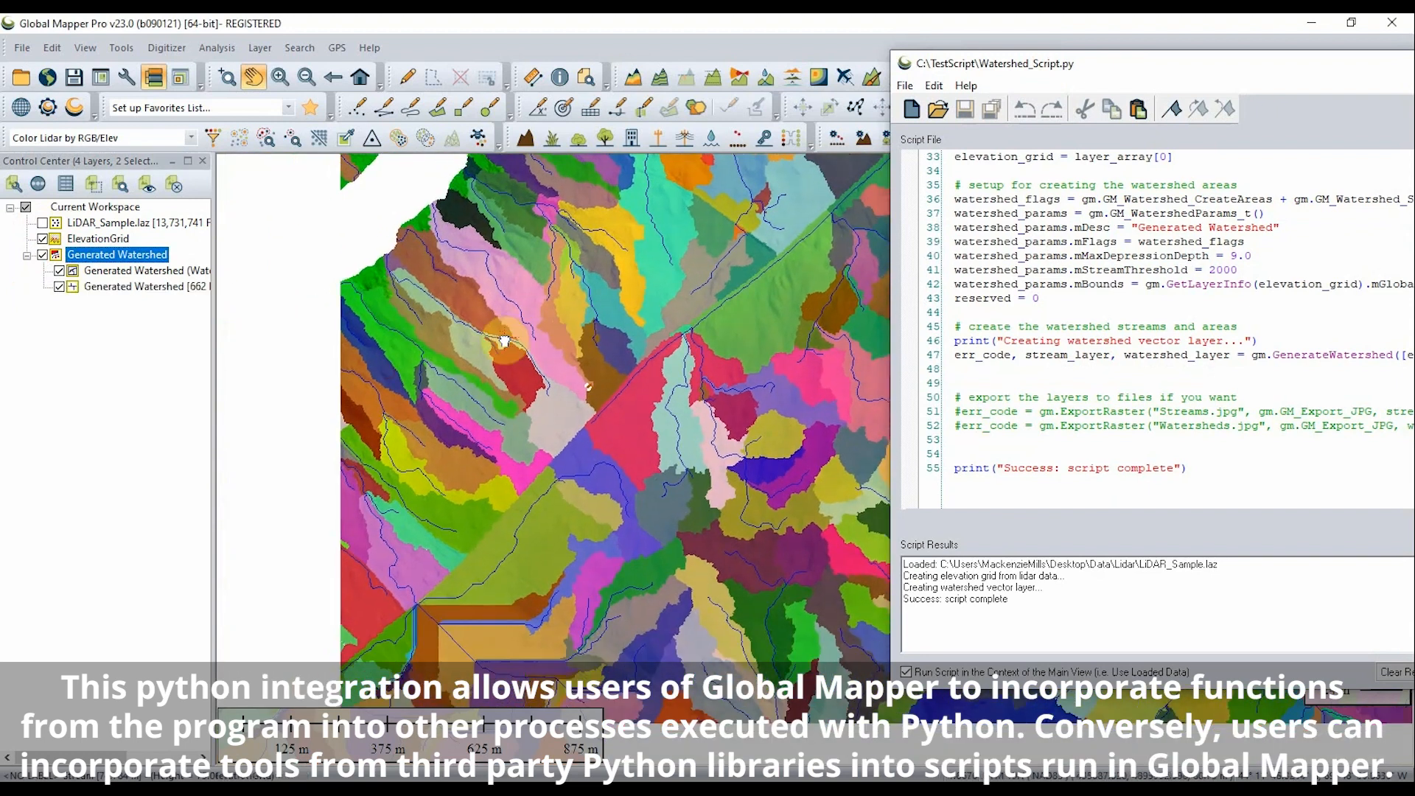